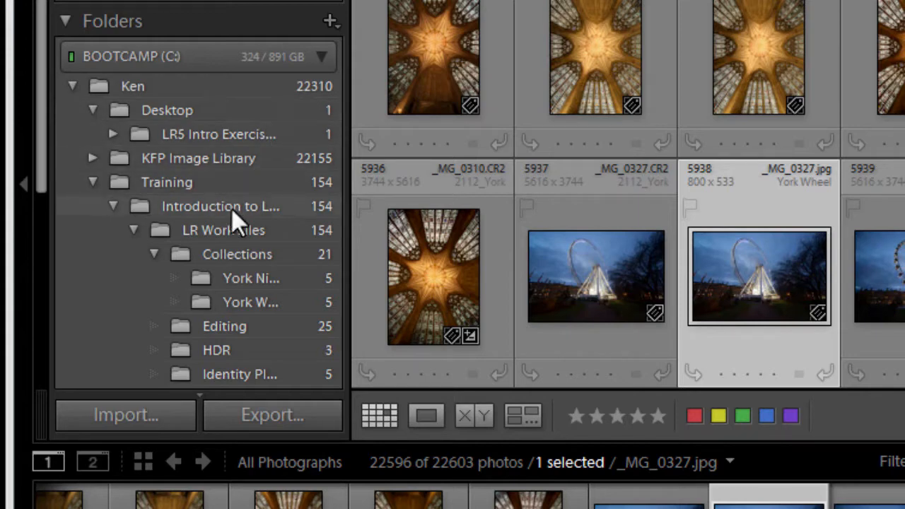
Review the photos in the Collections folder and in its York Night and York Wheel subfolders.
left_click(231, 251)
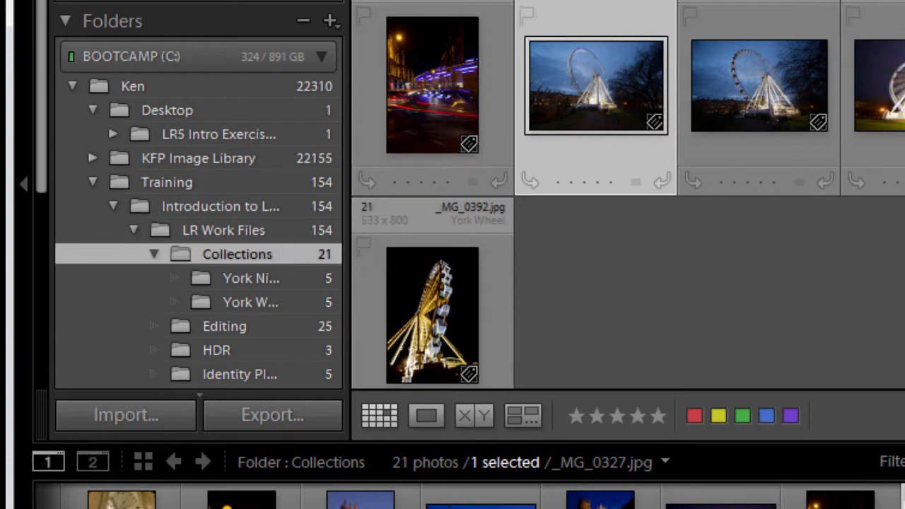
scroll(628, 195, "up", 10)
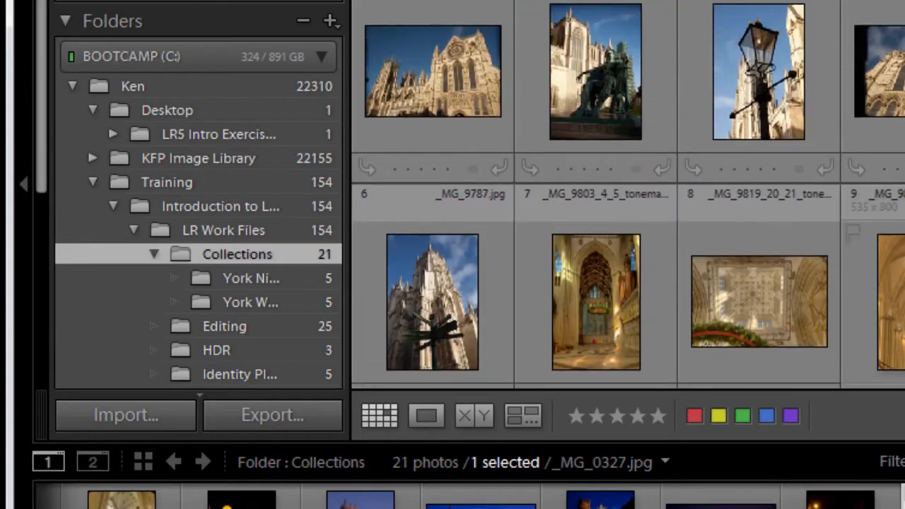
scroll(628, 195, "down", 10)
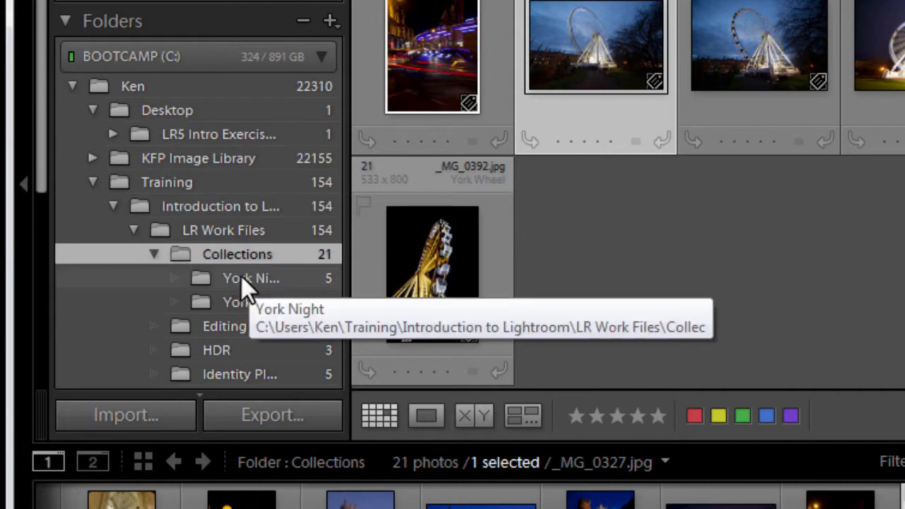
left_click(242, 277)
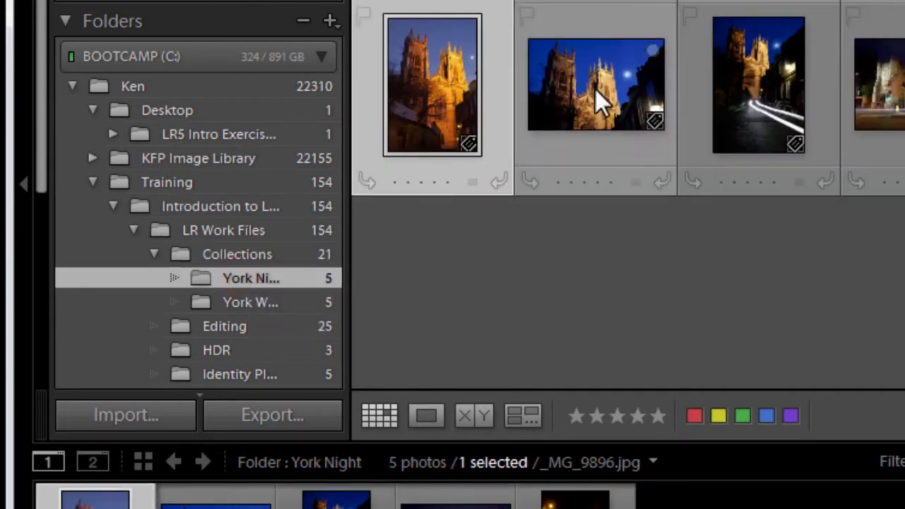
left_click(246, 302)
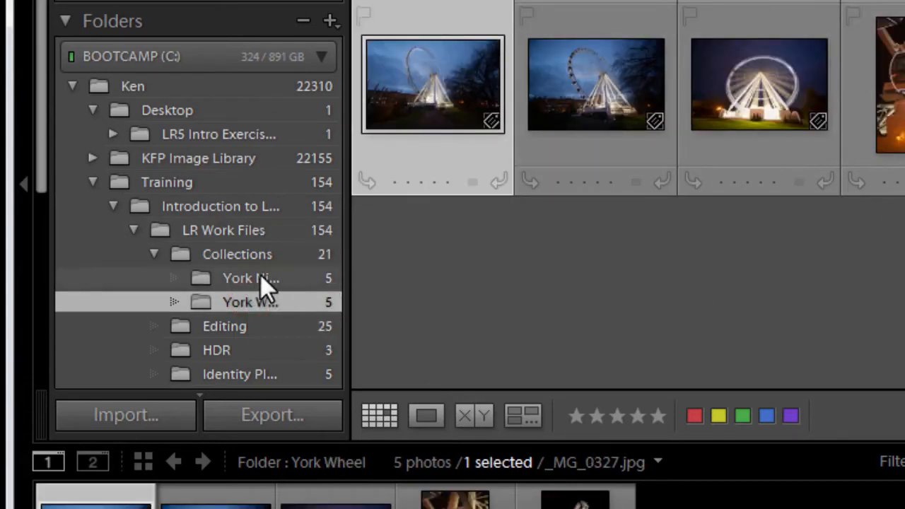
left_click(242, 252)
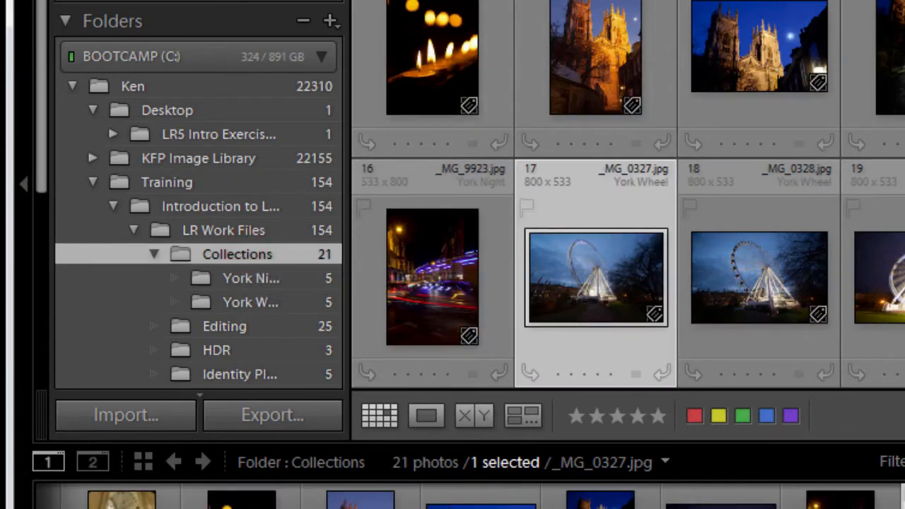
scroll(424, 137, "up", 5)
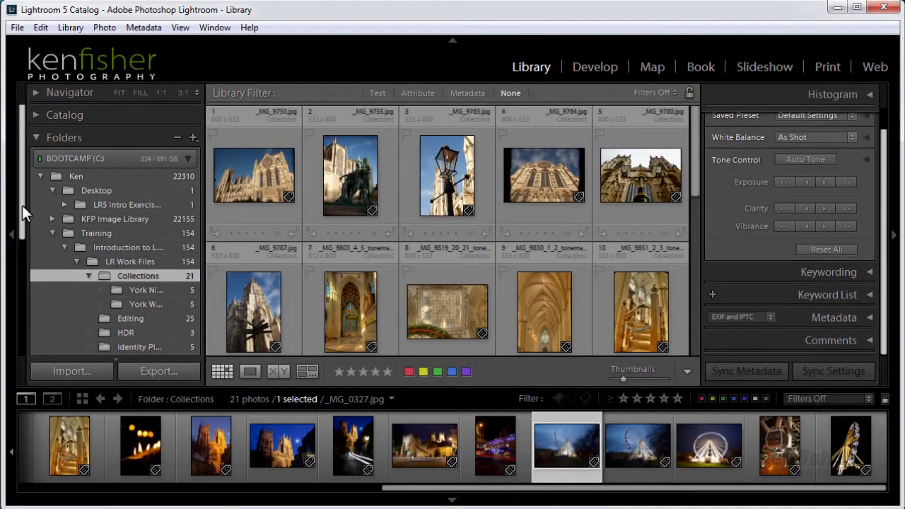
Create a regular collection named York Slideshow, outside any collection set and without including the selected photo.
left_click_drag(22, 208, 32, 311)
scroll(60, 180, "down", 2)
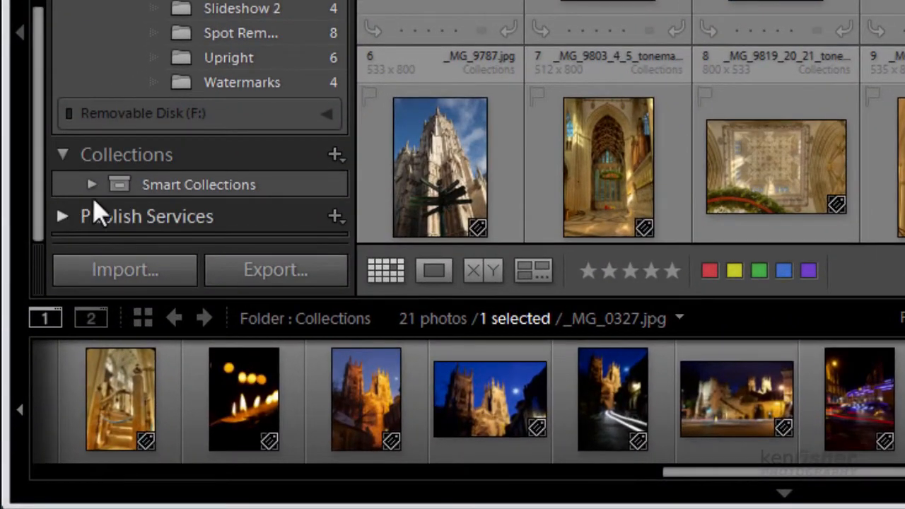
left_click(335, 154)
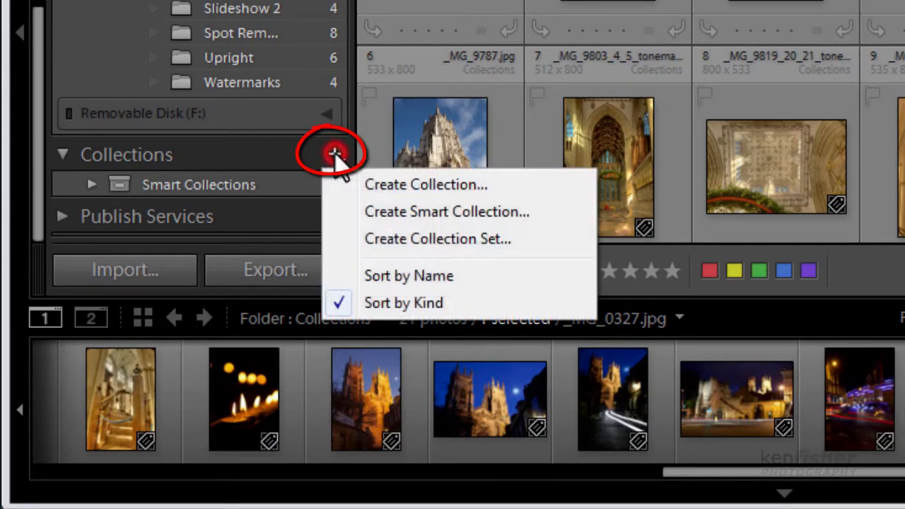
left_click(424, 184)
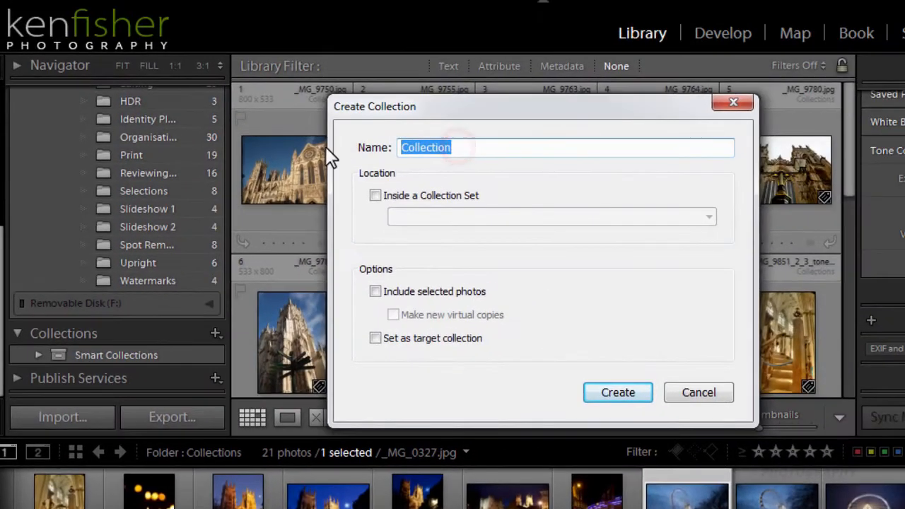
type("Yor")
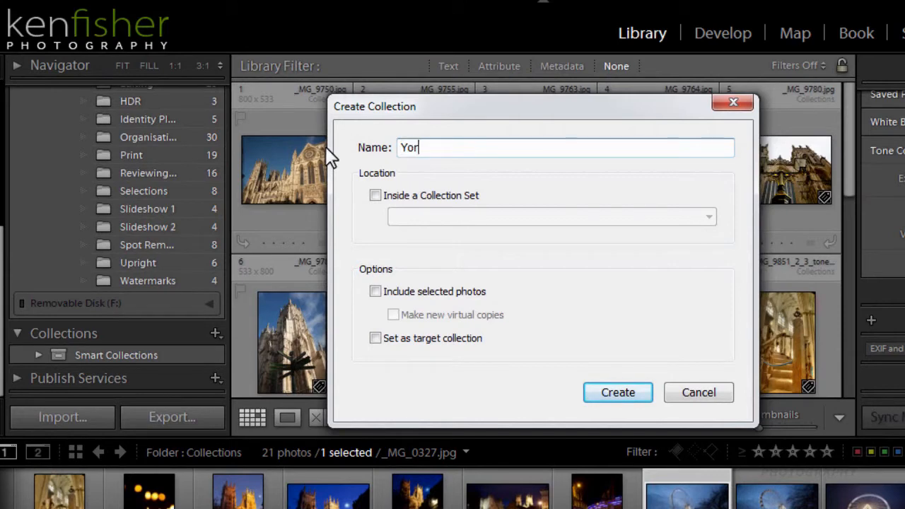
type("k Slideshow")
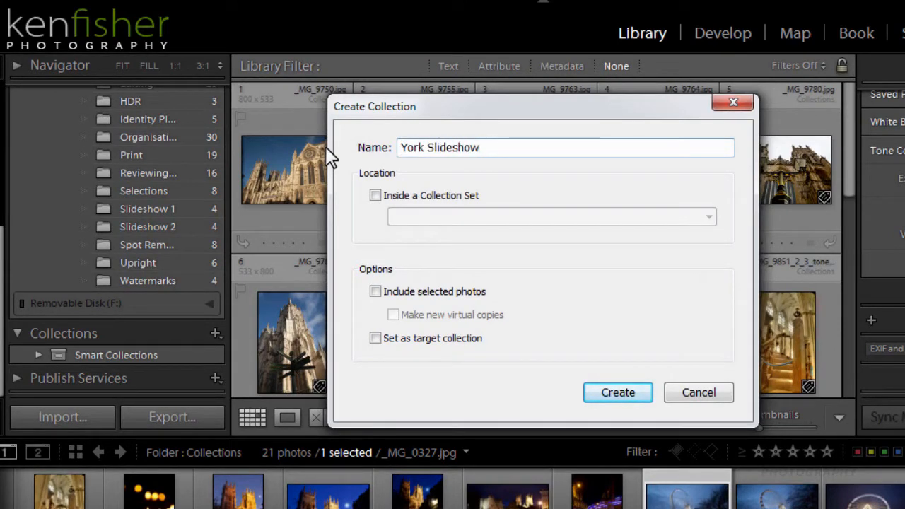
left_click(624, 389)
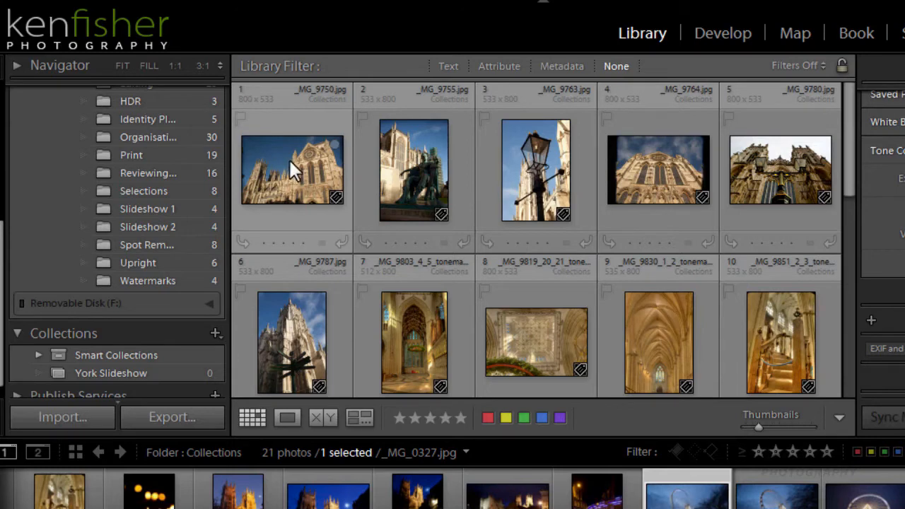
Add _MG_9750.jpg and _MG_9764.jpg individually, followed by all photos in the Collections folder, to the York Slideshow collection.
left_click_drag(298, 162, 182, 357)
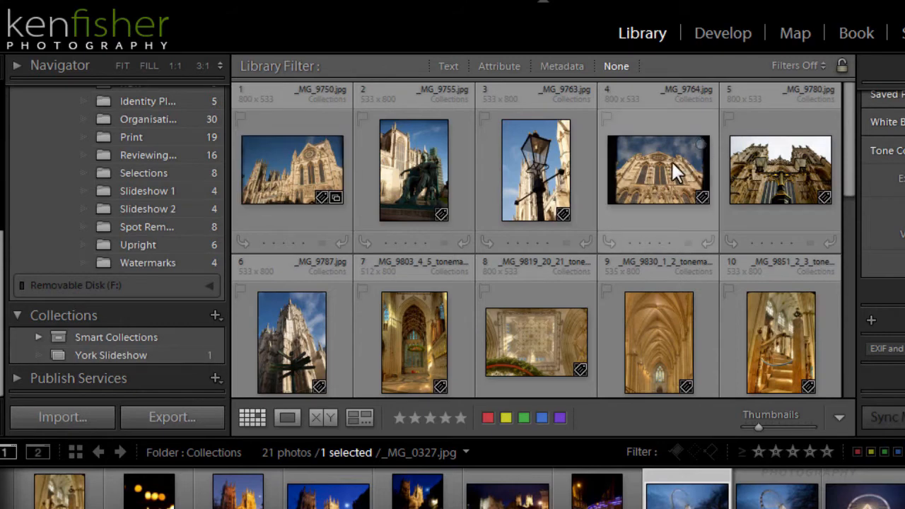
left_click_drag(672, 162, 195, 354)
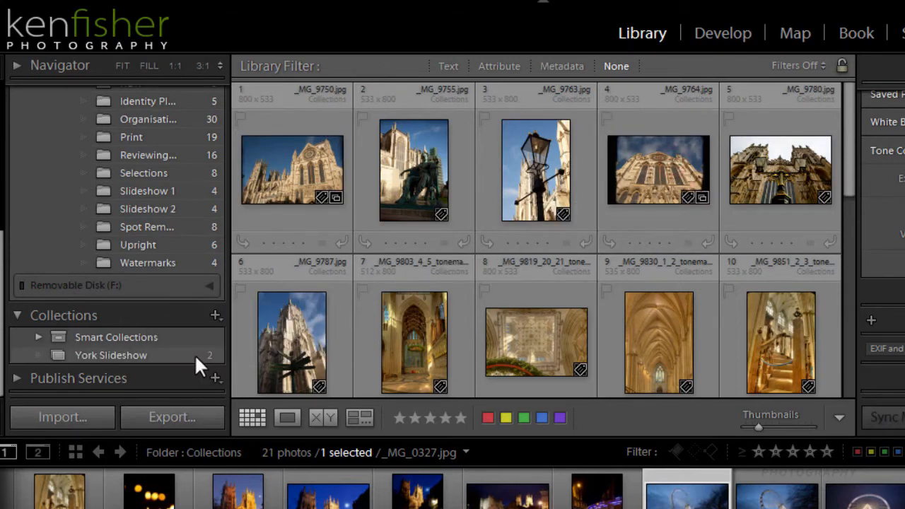
left_click(294, 172)
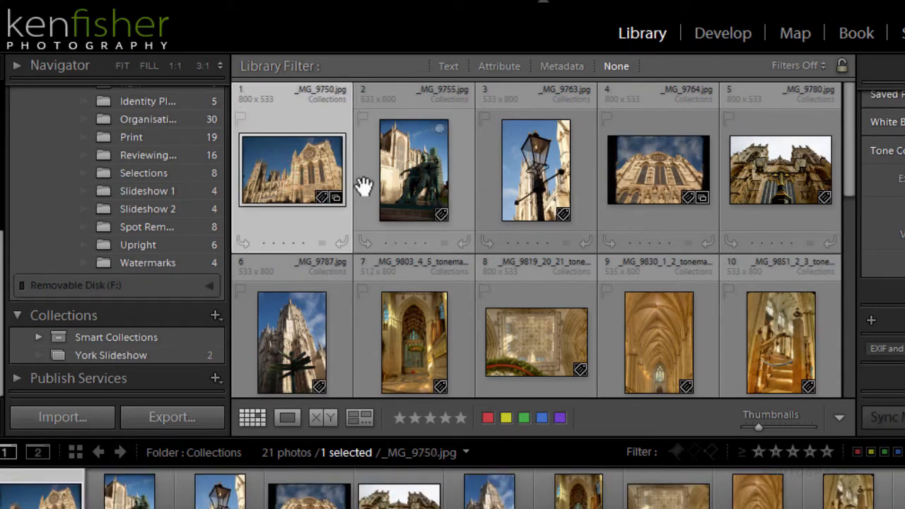
key("ctrl+a")
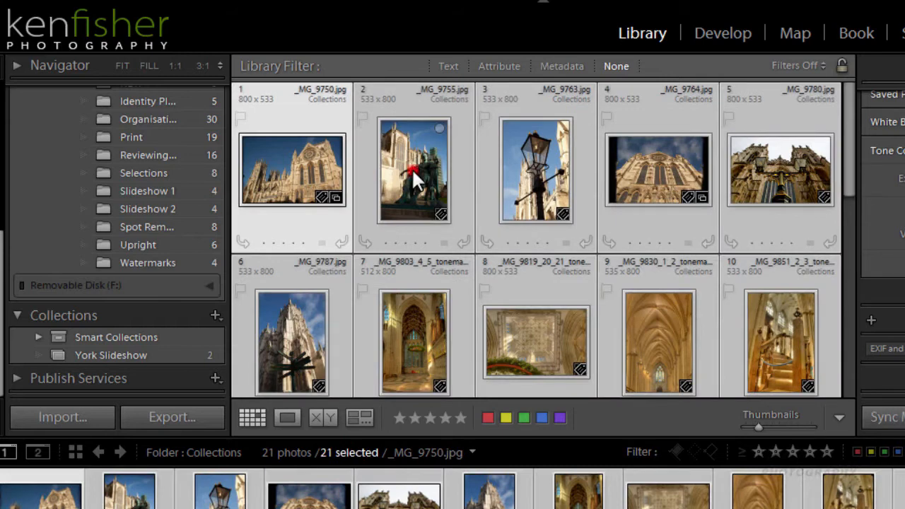
left_click_drag(411, 168, 132, 354)
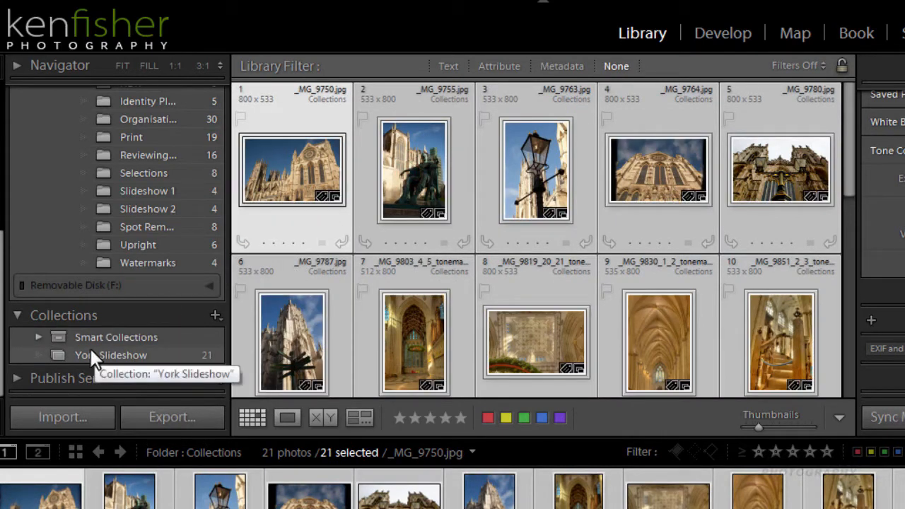
Open the York Slideshow collection to view its photos and deselect all of them.
left_click(115, 351)
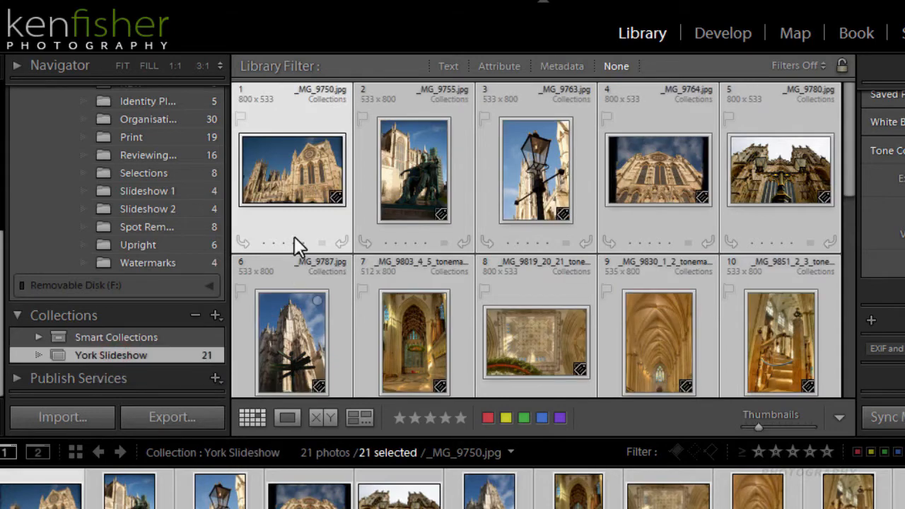
left_click_drag(846, 172, 847, 135)
key("ctrl+d")
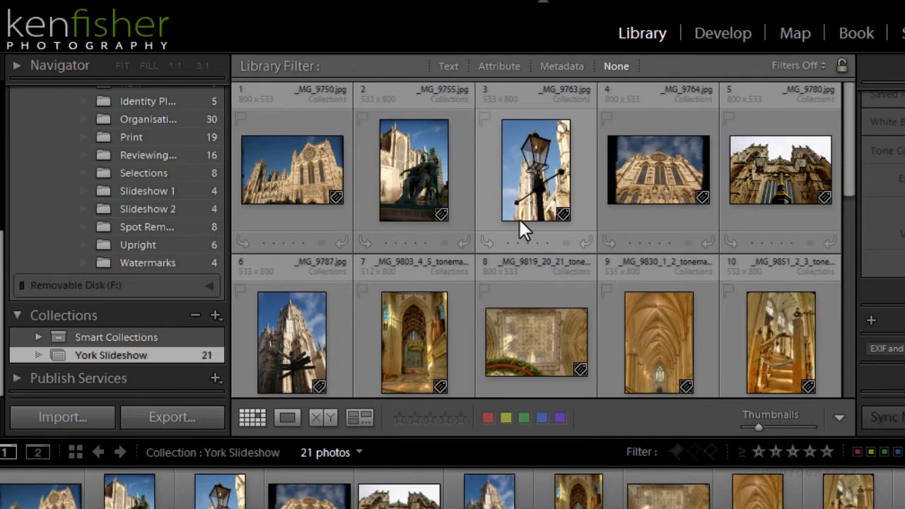
Create a second regular collection named York Night, outside any collection set.
left_click(213, 313)
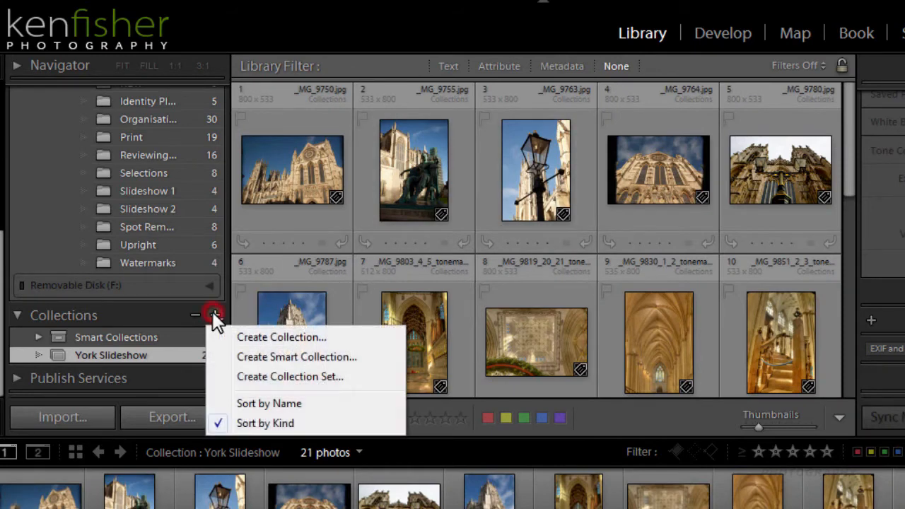
left_click(277, 339)
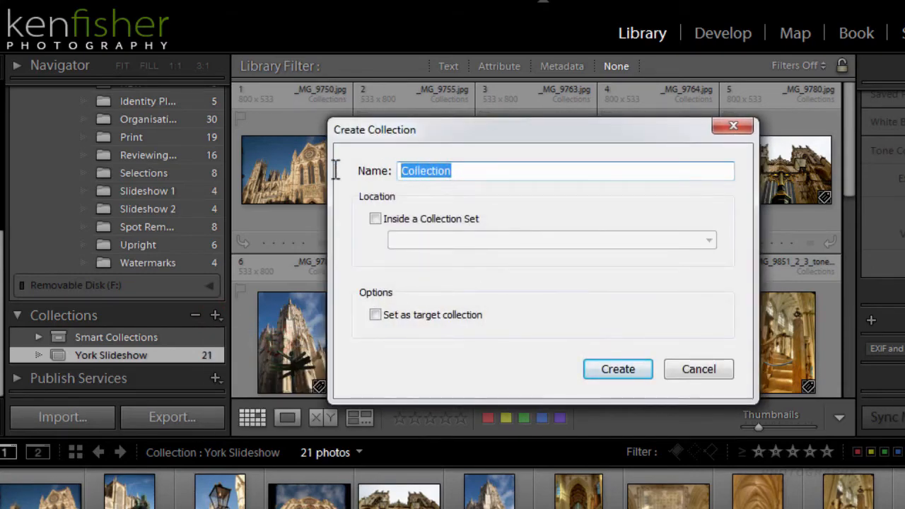
type("York N")
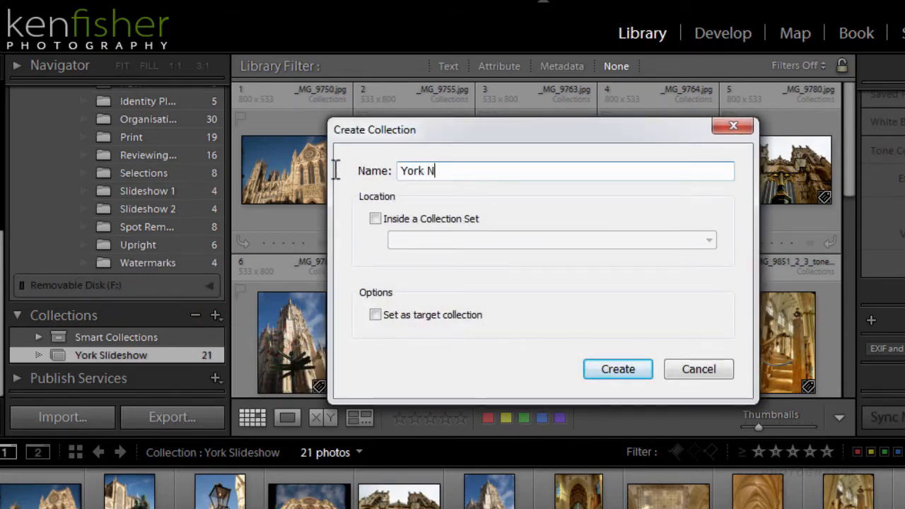
type("ight")
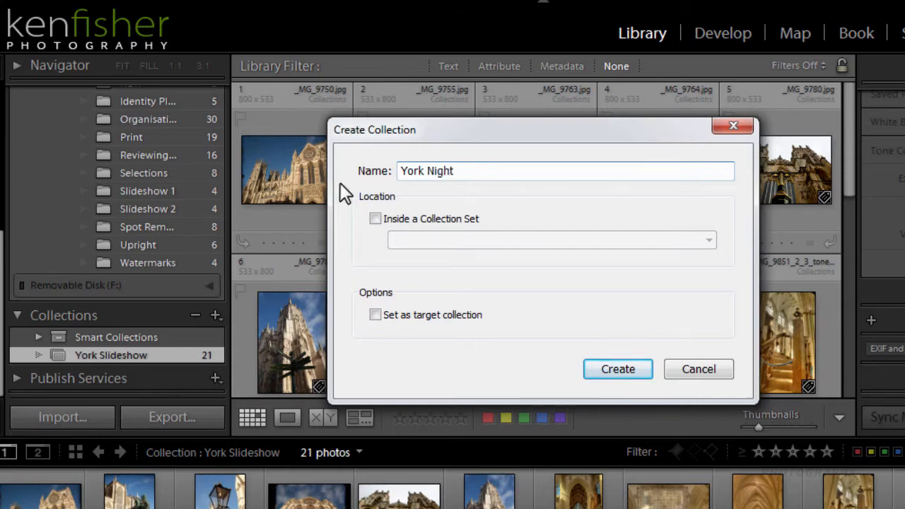
left_click(621, 372)
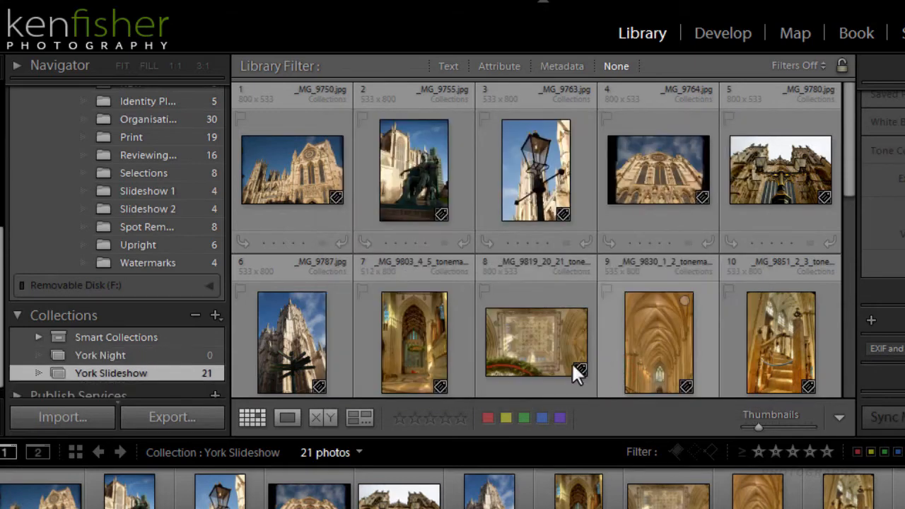
Add the five night photos from _MG_9896.jpg through _MG_9923.jpg to the York Night collection.
left_click_drag(848, 177, 845, 275)
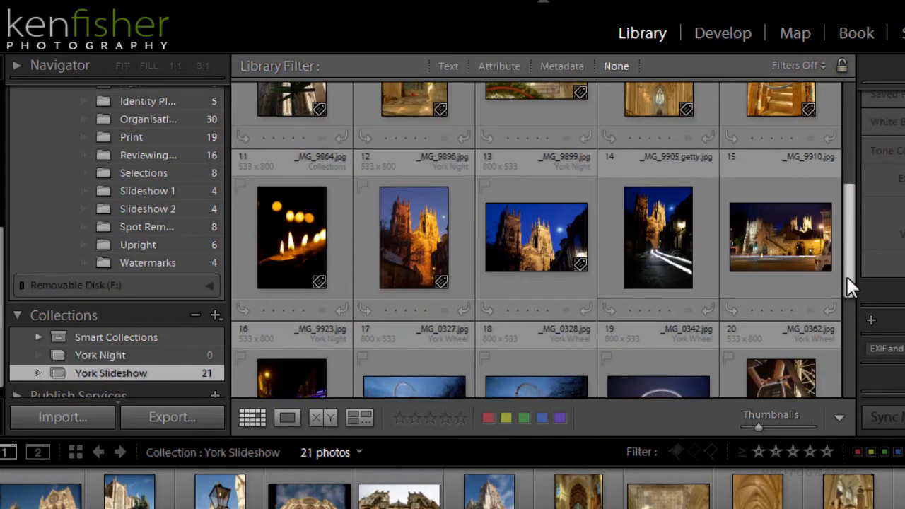
left_click(416, 237)
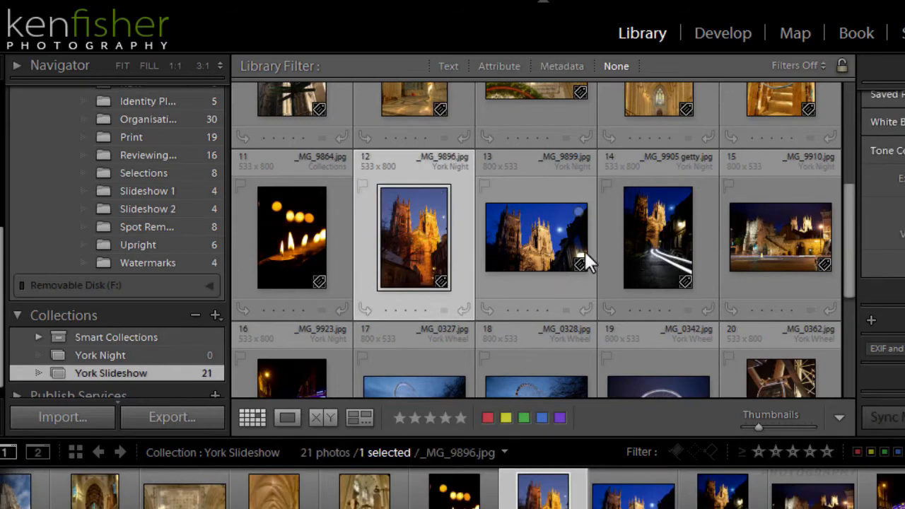
left_click(287, 383, "shift")
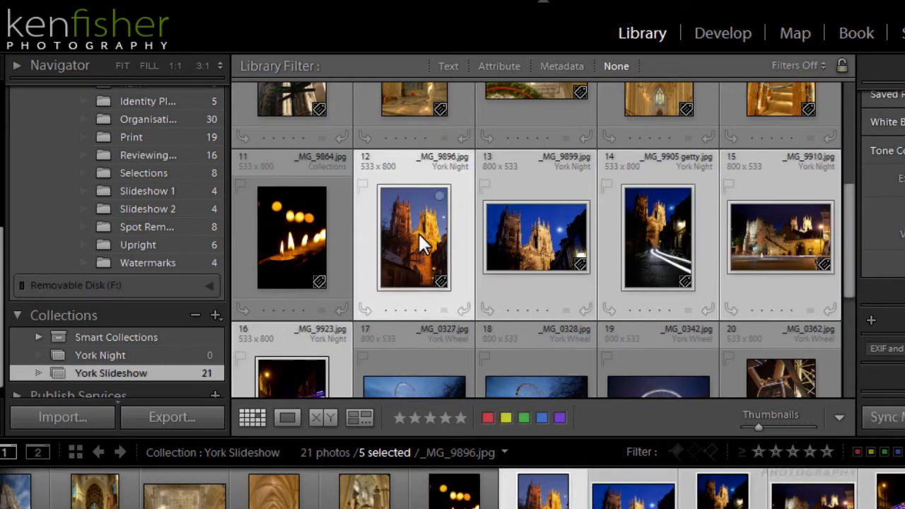
left_click_drag(417, 232, 145, 353)
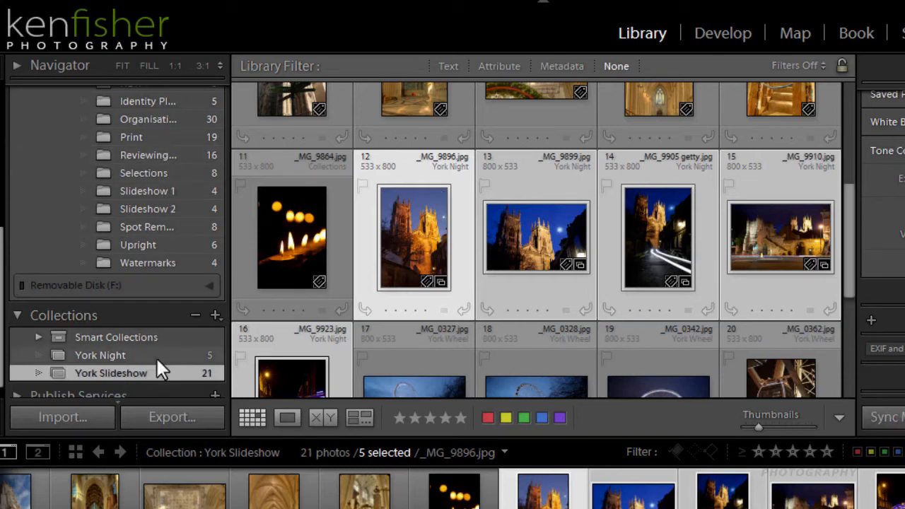
Create a third regular collection named York Wheel, outside any collection set.
scroll(846, 318, "down", 3)
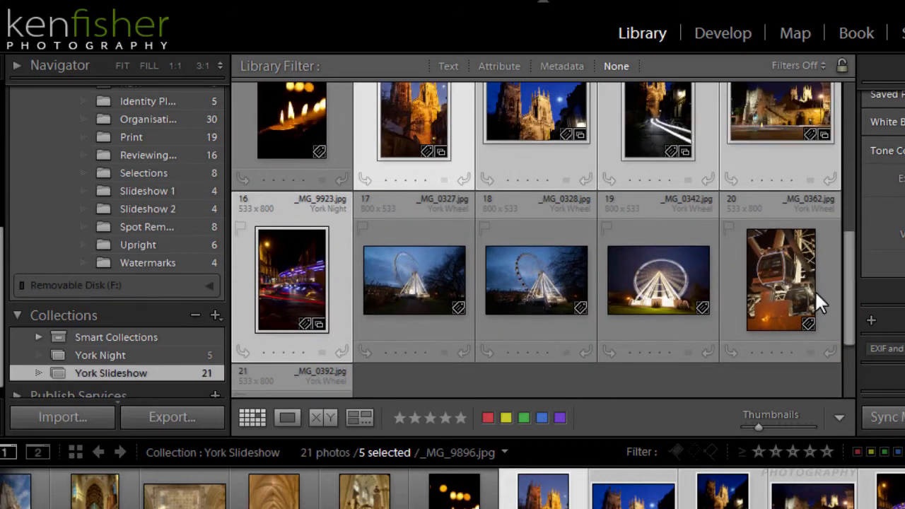
left_click(403, 291)
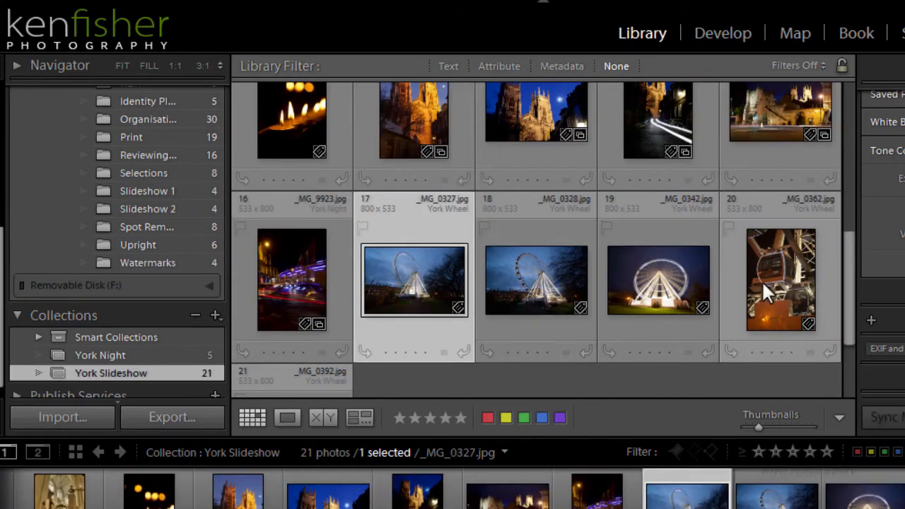
left_click(215, 314)
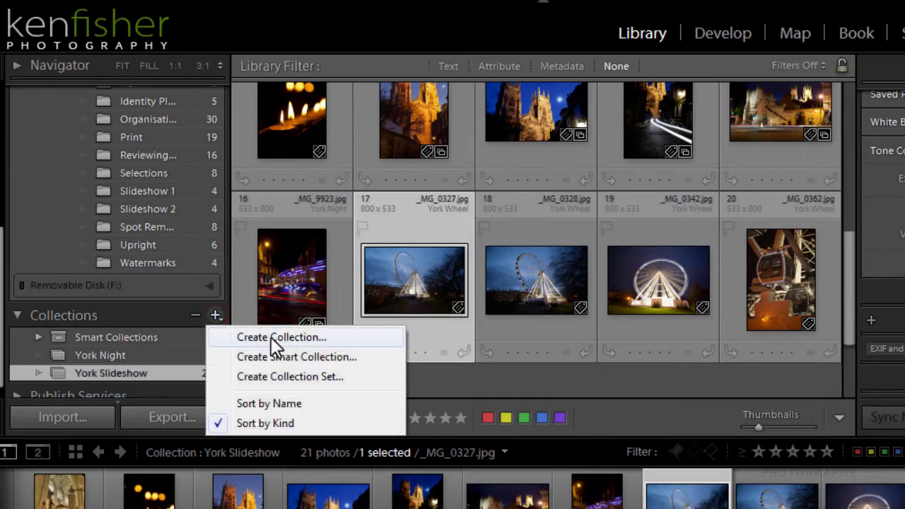
left_click(276, 341)
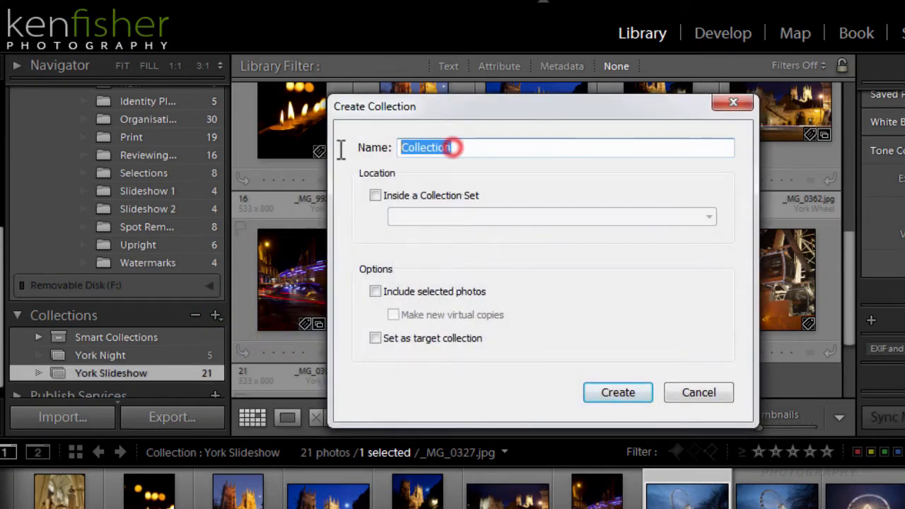
type("Yo")
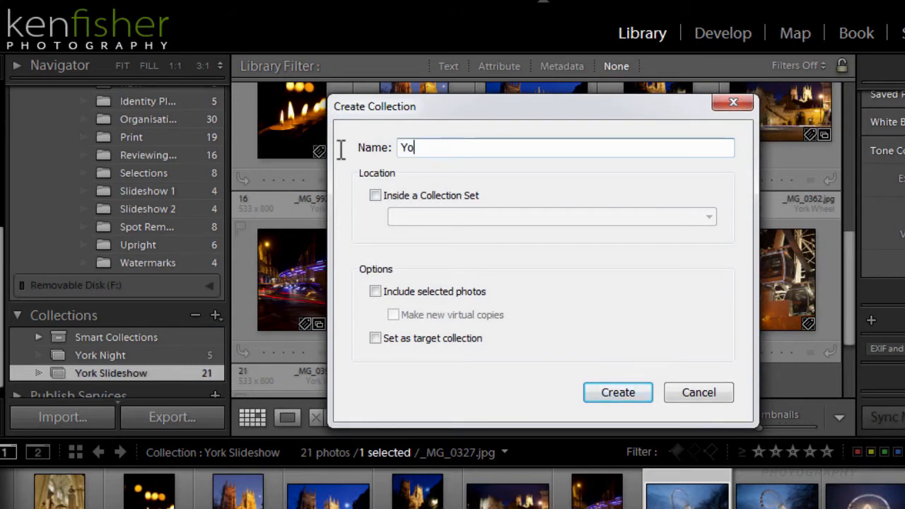
type("rk Wheel")
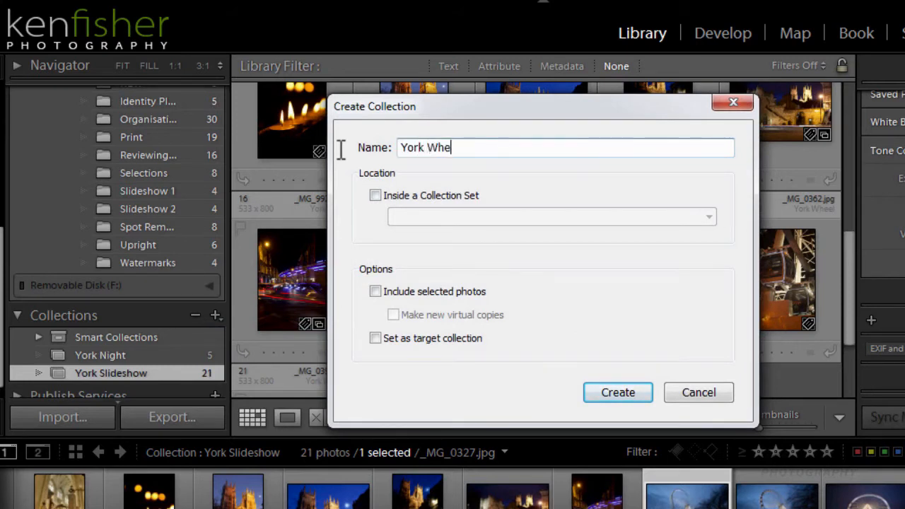
left_click(618, 393)
Add the six photos from _MG_9923.jpg through _MG_0392.jpg to the York Wheel collection and clear the selection.
left_click(291, 311)
scroll(286, 322, "down", 2)
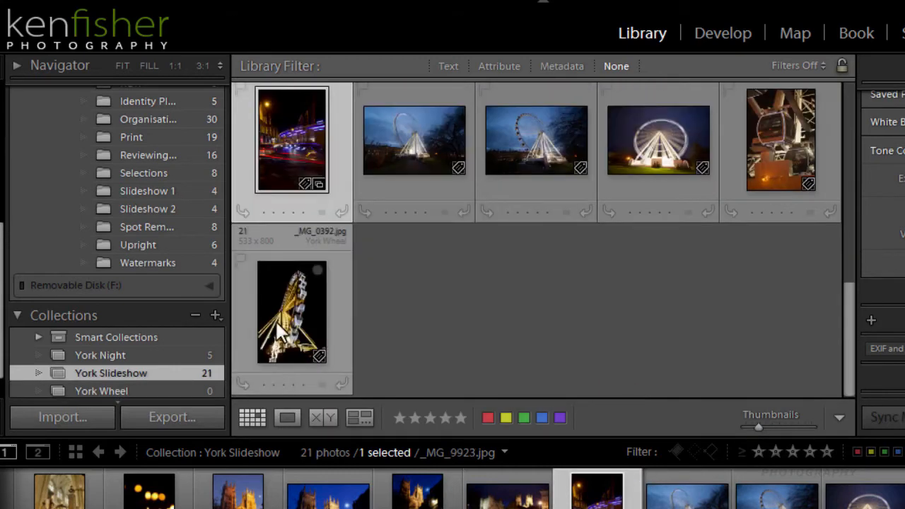
left_click(324, 313, "shift")
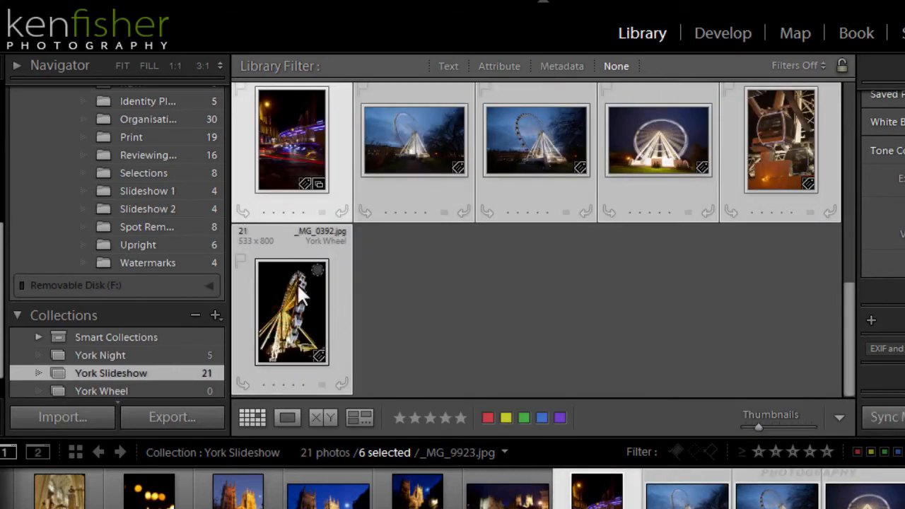
left_click_drag(296, 298, 150, 353)
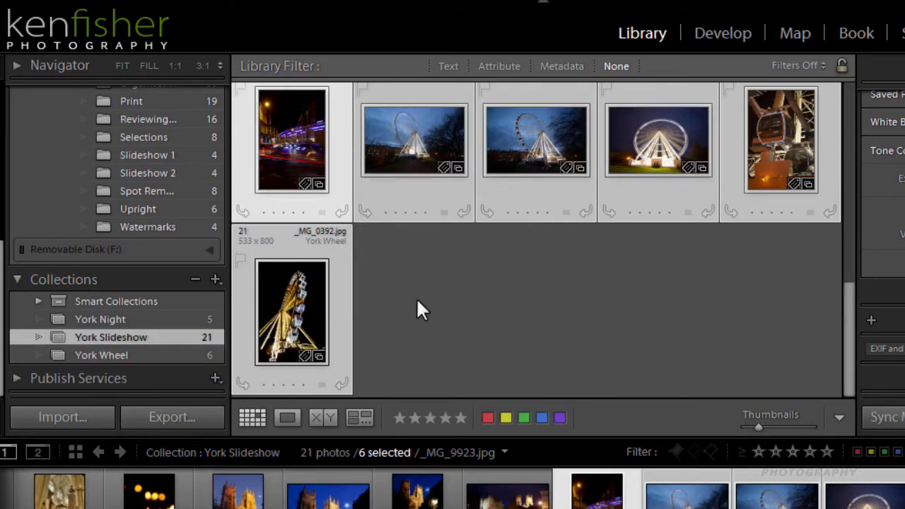
left_click(450, 327)
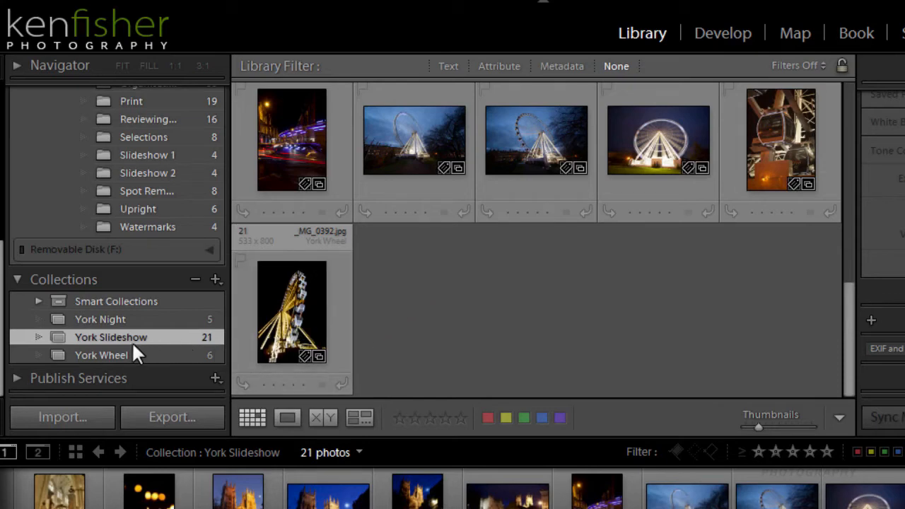
View the York Night collection, and add all photos of the York Wheel collection to it.
left_click(113, 318)
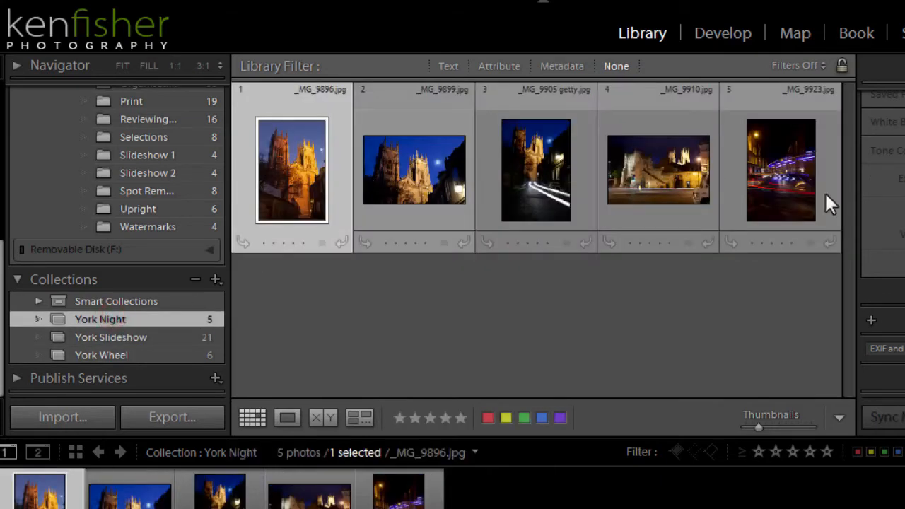
left_click(117, 350)
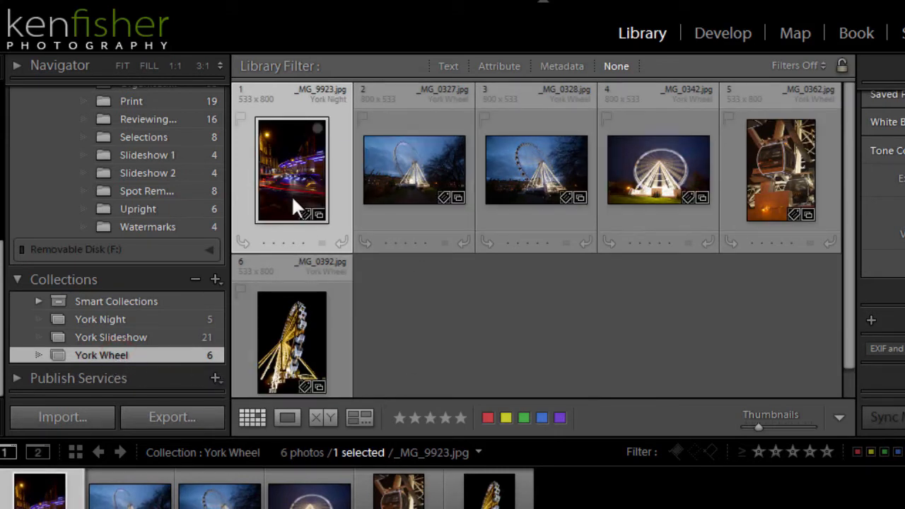
key("ctrl+a")
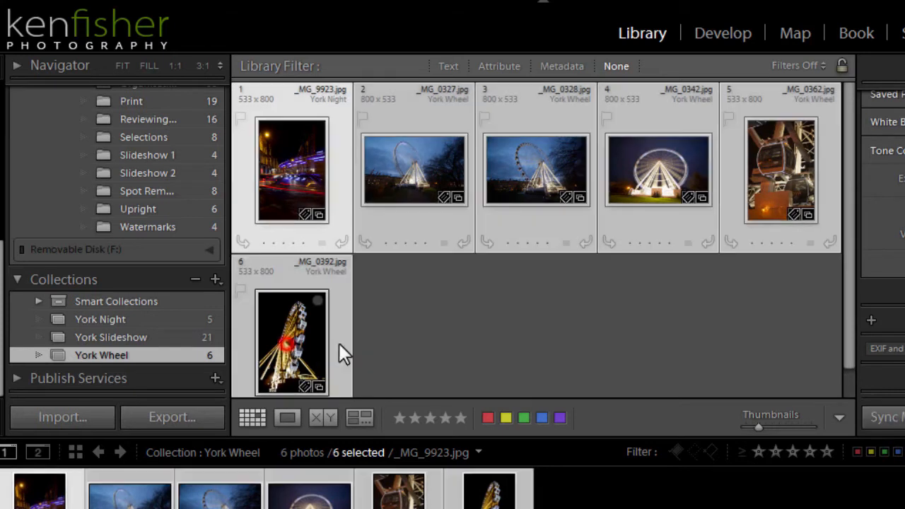
left_click_drag(292, 357, 187, 316)
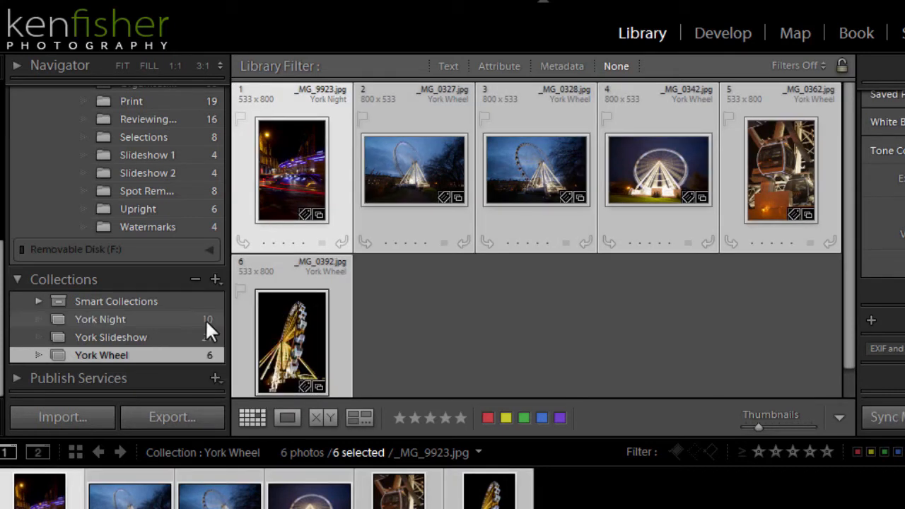
Review the photos in the York Night collection and those in the York Slideshow collection.
left_click(113, 316)
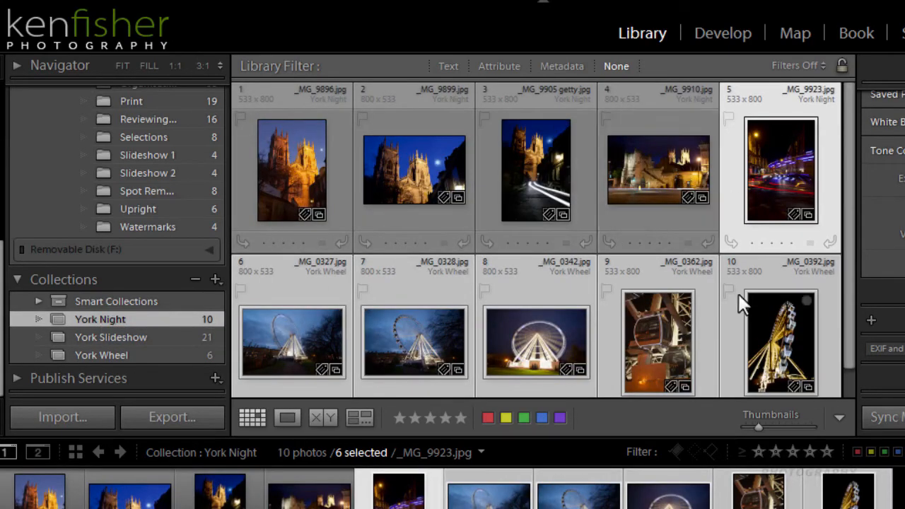
scroll(856, 315, "down", 1)
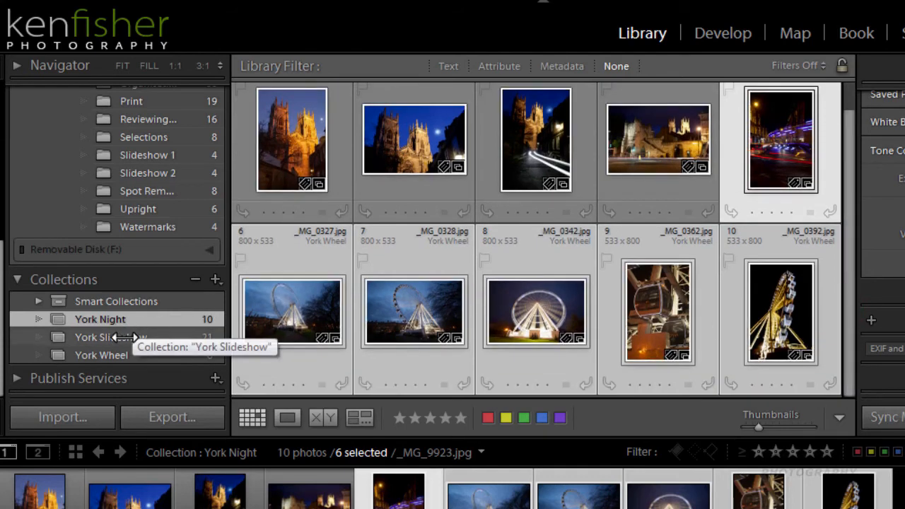
left_click(126, 339)
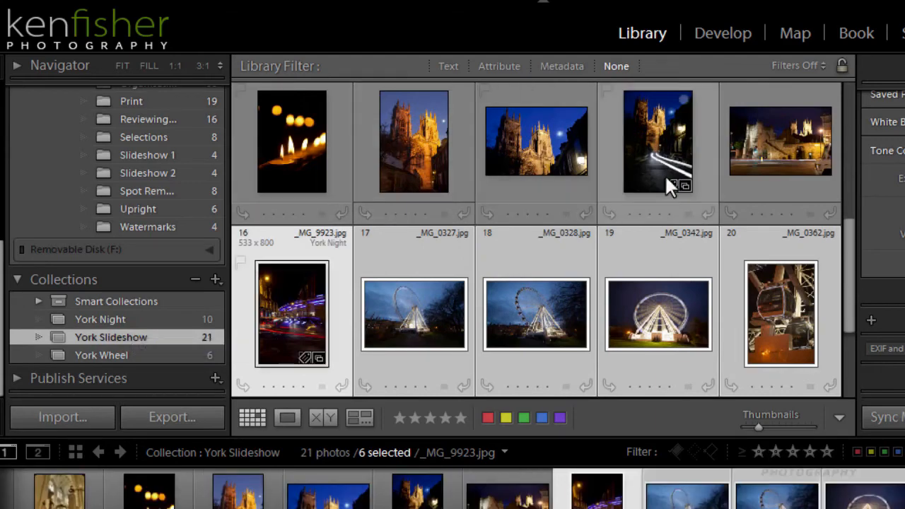
left_click_drag(844, 251, 828, 99)
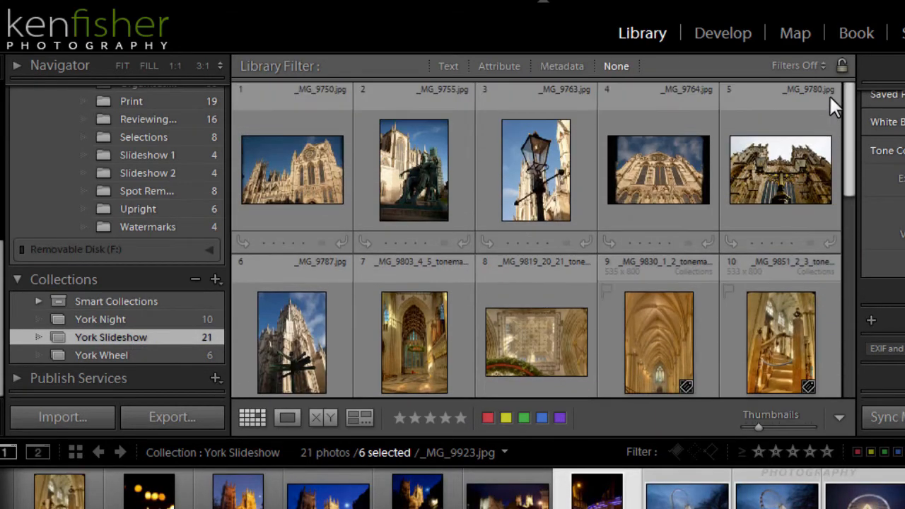
Remove the night street photo _MG_9923.jpg from the York Wheel collection.
left_click(114, 352)
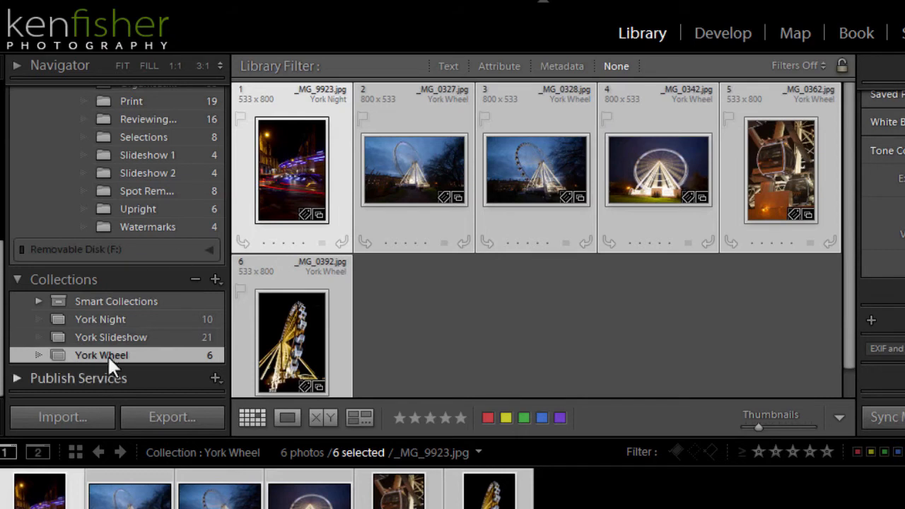
left_click(126, 352)
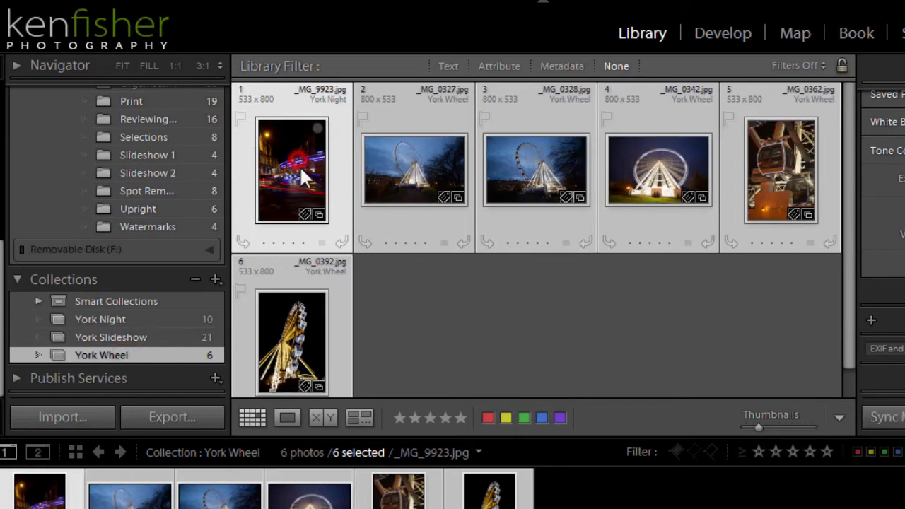
left_click(603, 360)
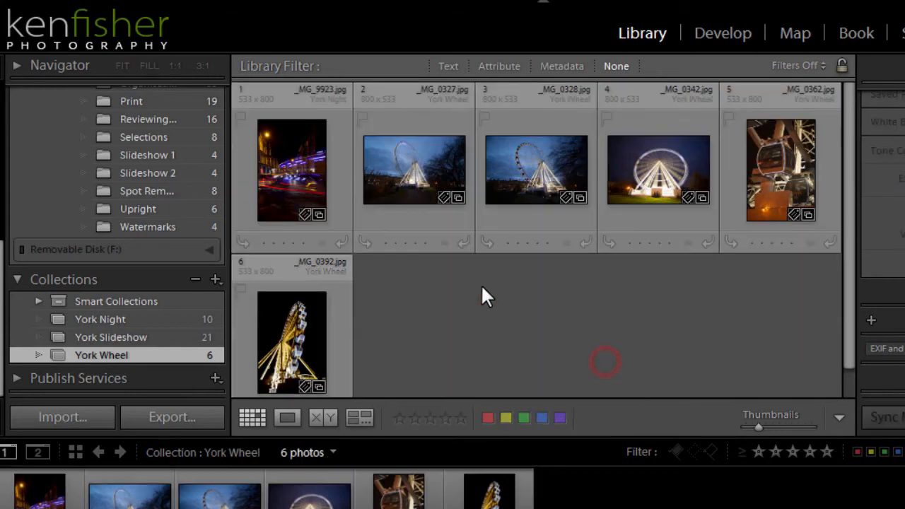
left_click(296, 175)
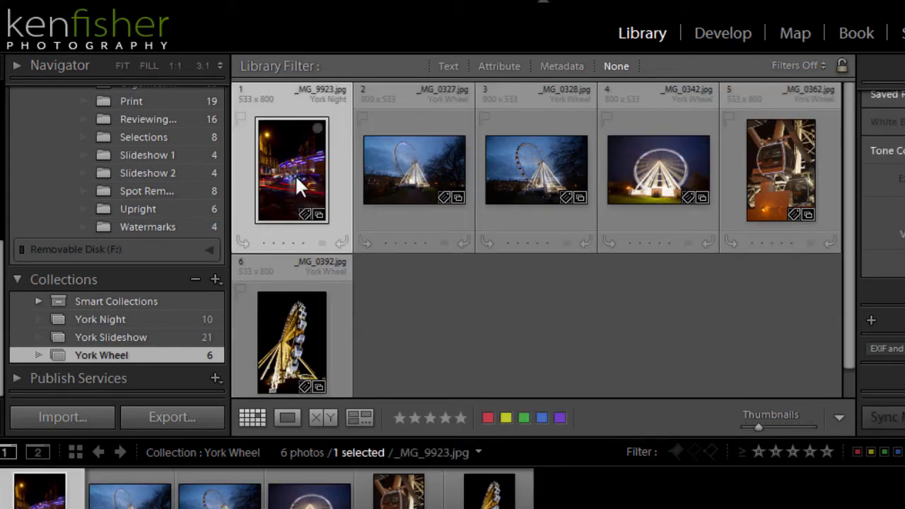
right_click(294, 168)
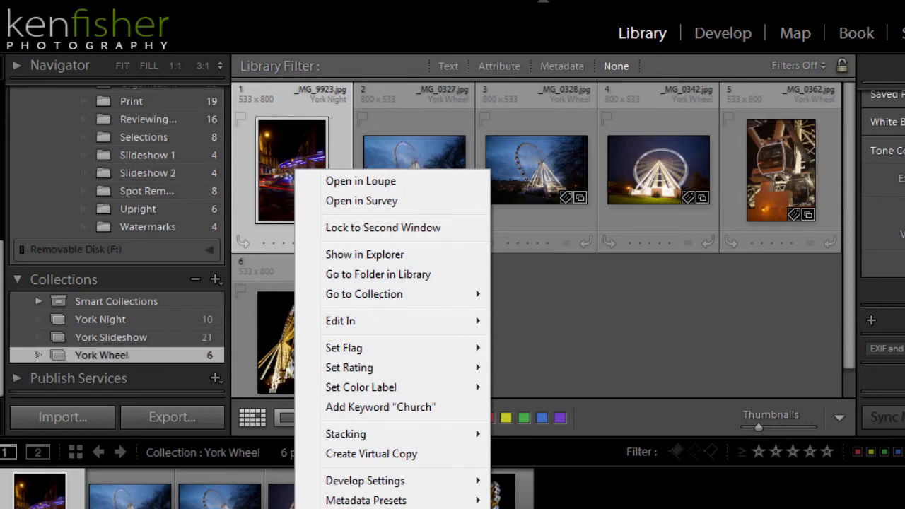
left_click(374, 508)
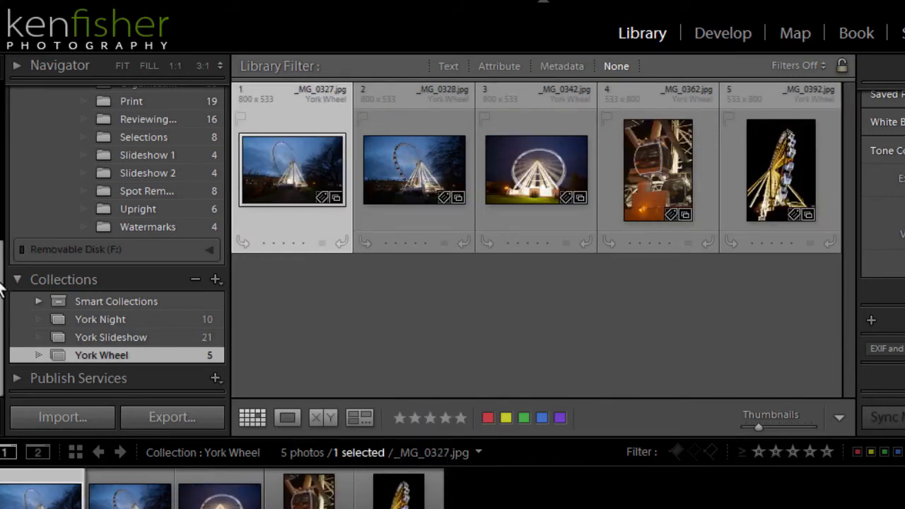
Examine the York Night and York Wheel subfolders inside the Collections folder.
left_click_drag(1, 283, 2, 165)
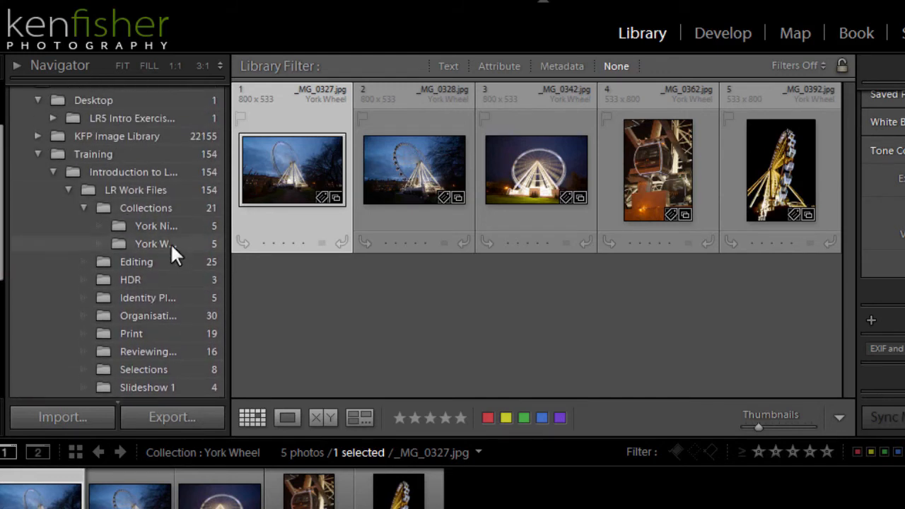
left_click(146, 226)
left_click(149, 244)
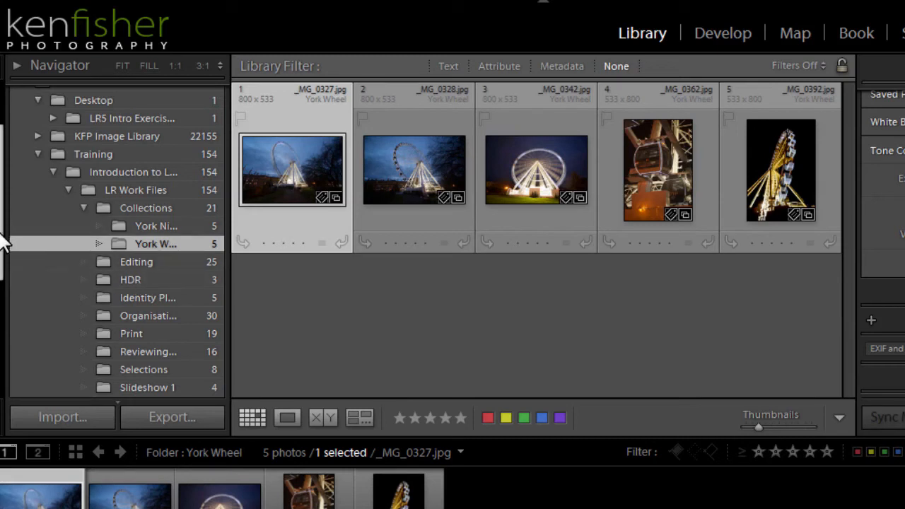
Delete the York Night collection and confirm the deletion.
left_click_drag(1, 237, 4, 361)
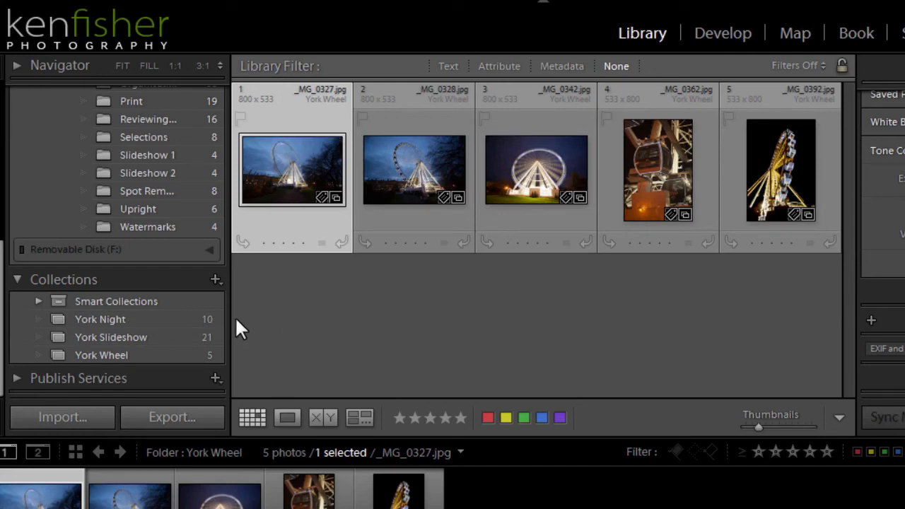
left_click(159, 318)
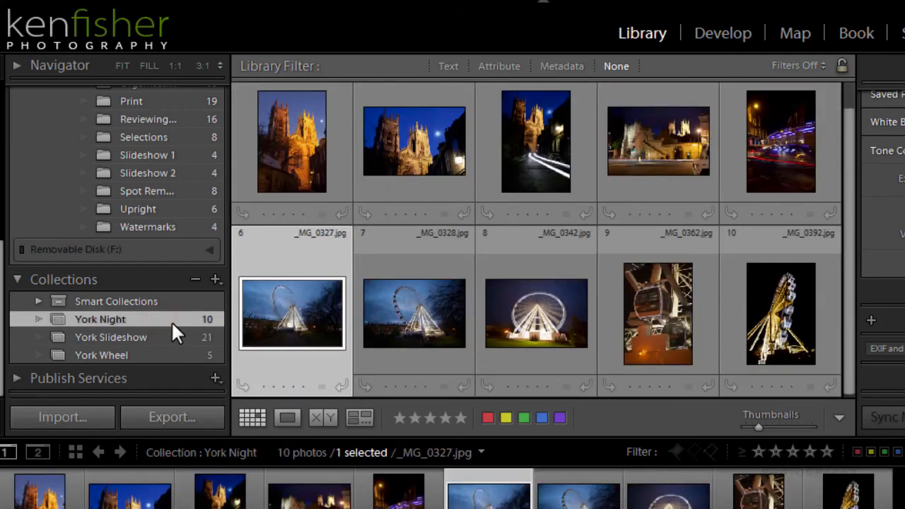
right_click(156, 315)
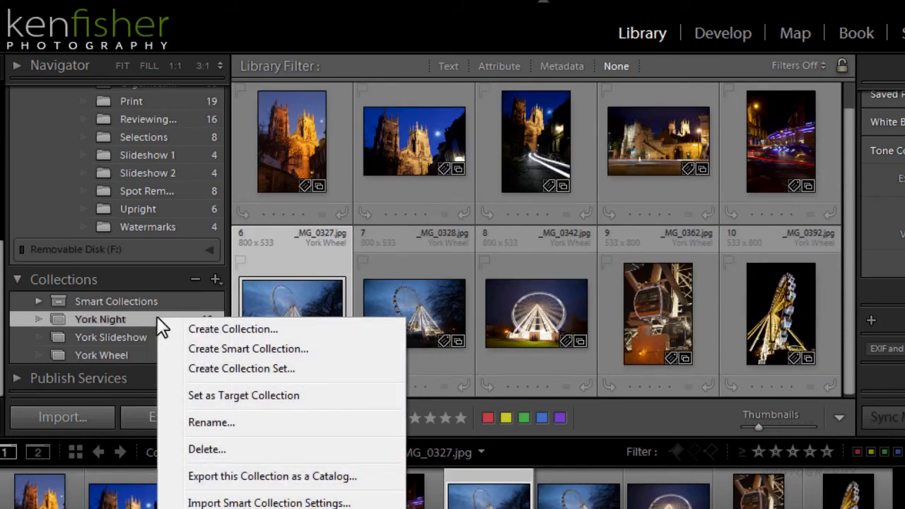
left_click(241, 451)
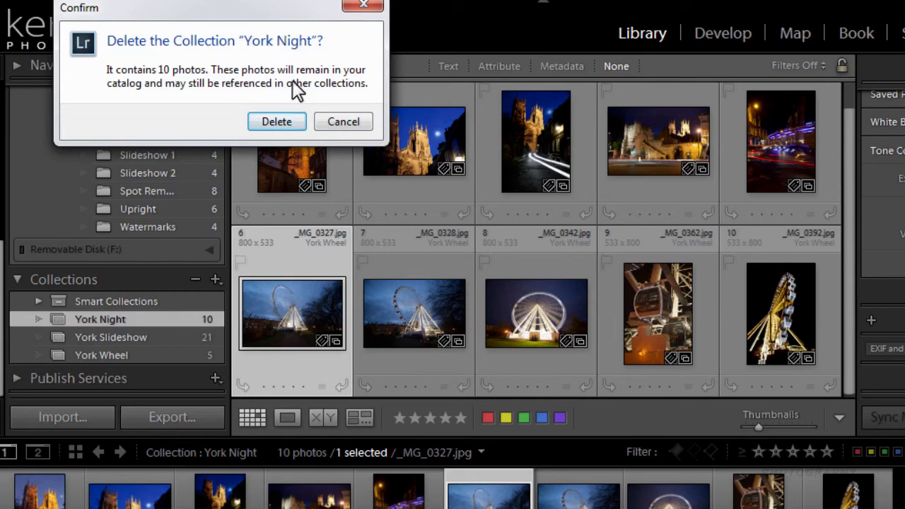
left_click(280, 121)
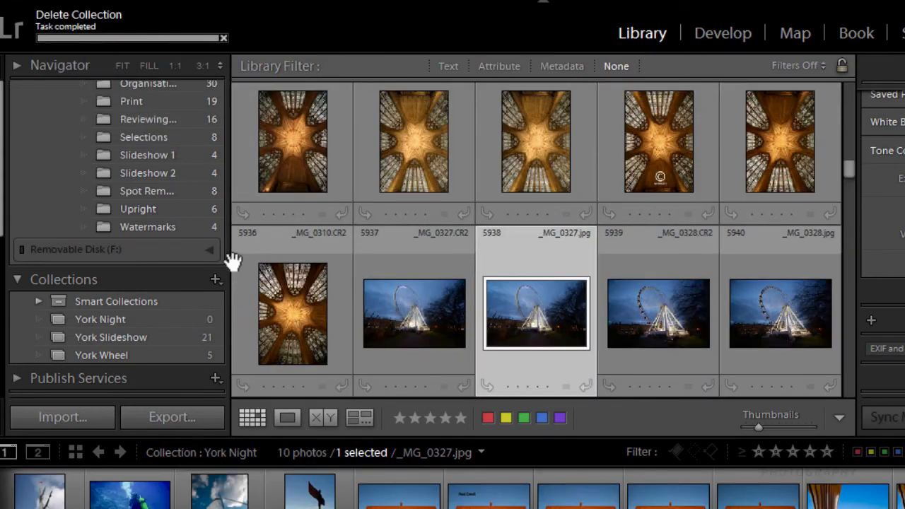
Delete the York Slideshow and York Wheel collections together and confirm the deletion.
scroll(218, 263, "up", 5)
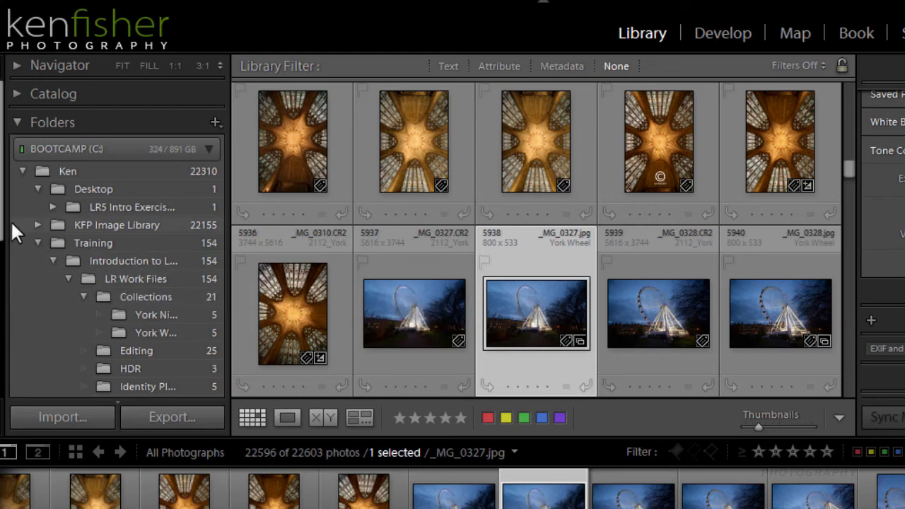
left_click_drag(4, 230, 9, 386)
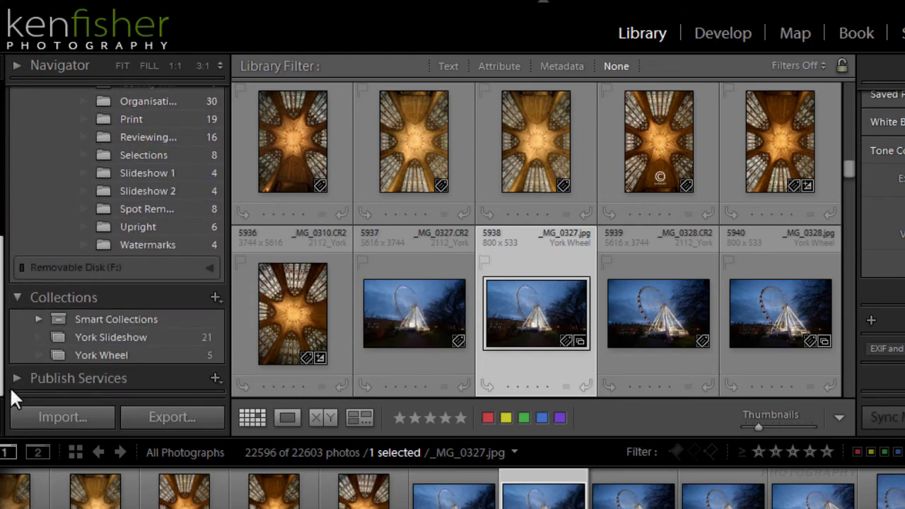
left_click(125, 336)
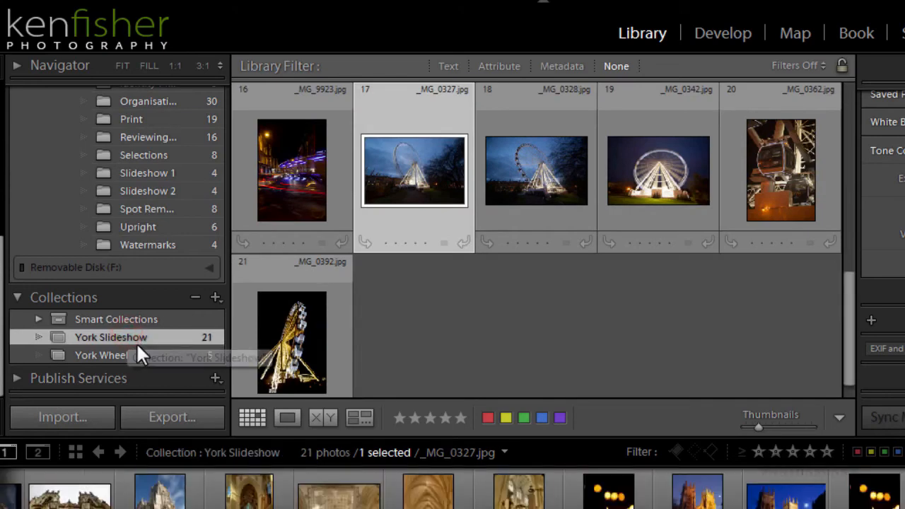
left_click(135, 354, "ctrl")
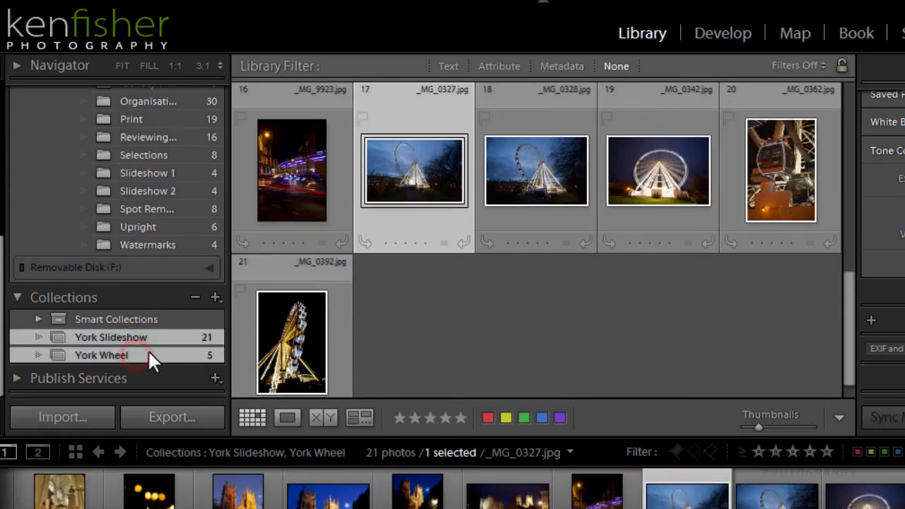
right_click(167, 336)
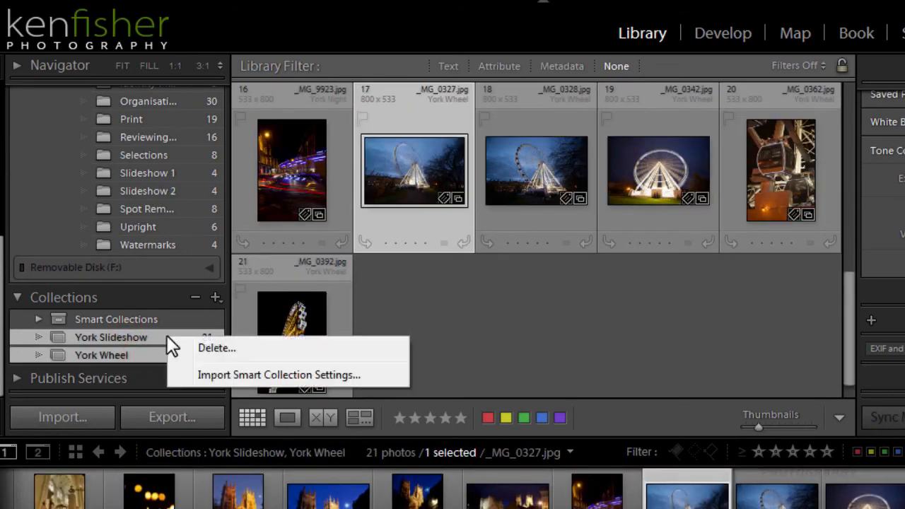
left_click(224, 347)
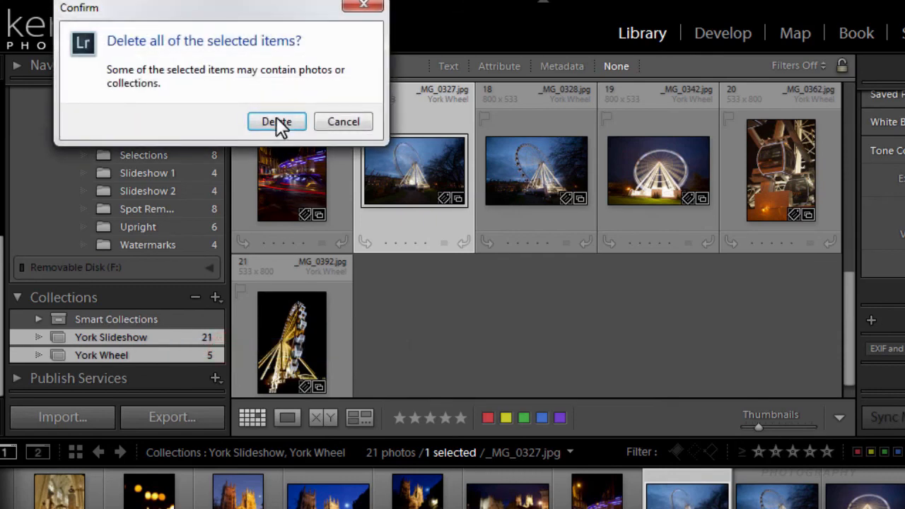
left_click(276, 118)
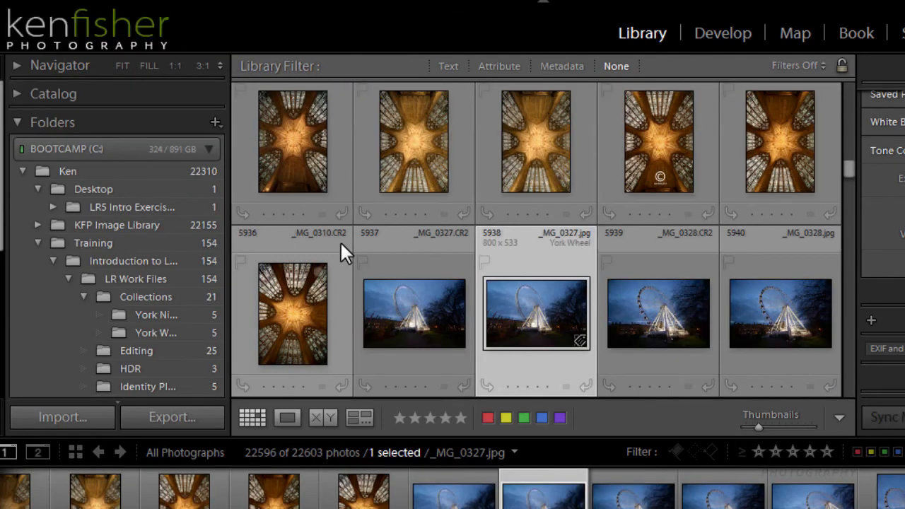
Check the photos in the Collections folder and its York Night and York Wheel subfolders.
left_click(143, 294)
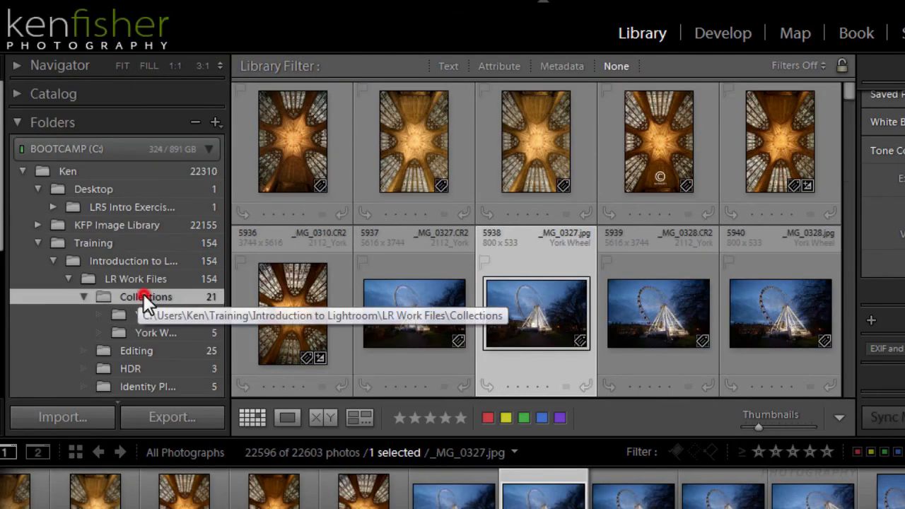
left_click(154, 311)
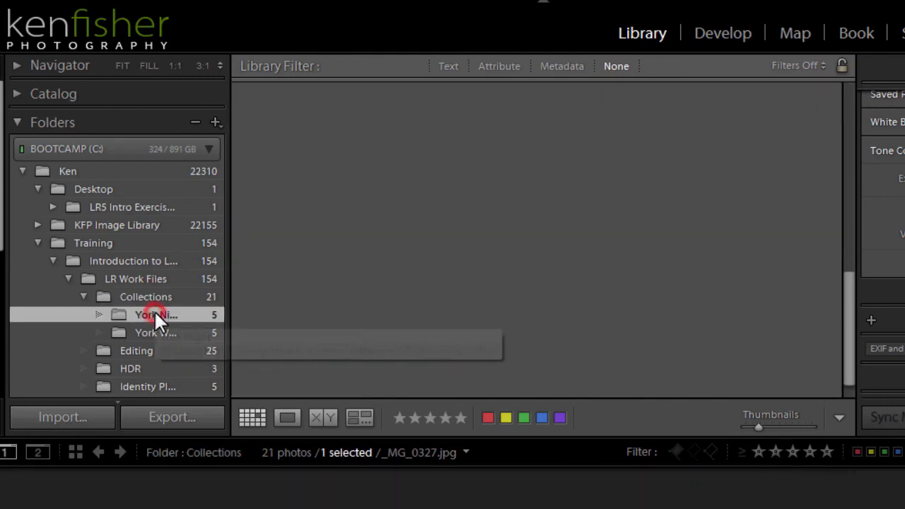
left_click(156, 332)
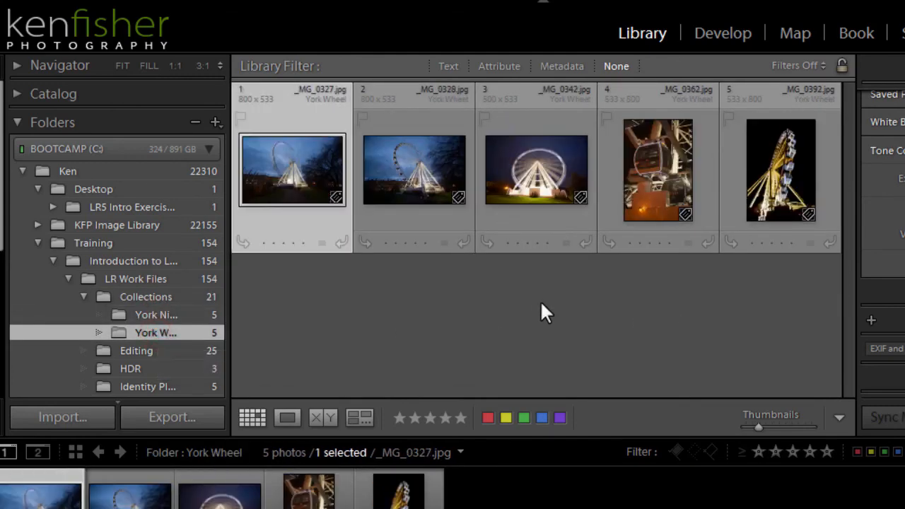